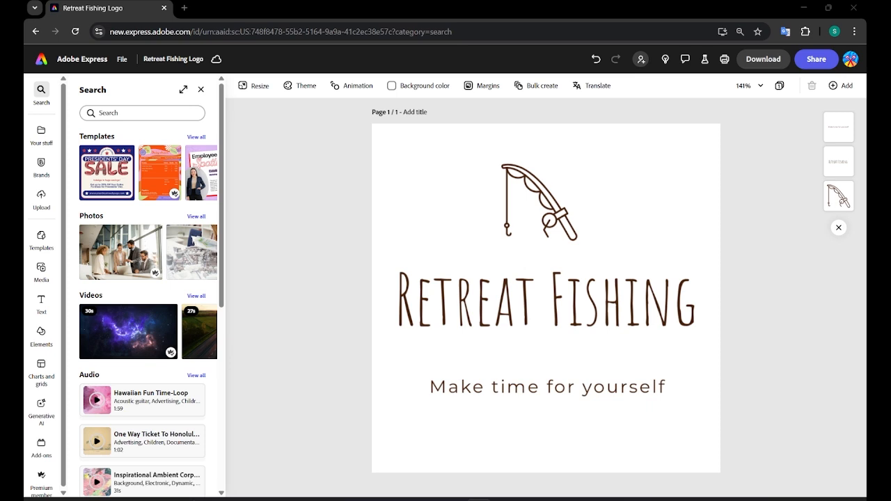
Step: Undo the recent edits to the logo's fishing-rod icon, title text, tagline and page background
{"action": "left_click", "coordinate": [524, 197]}
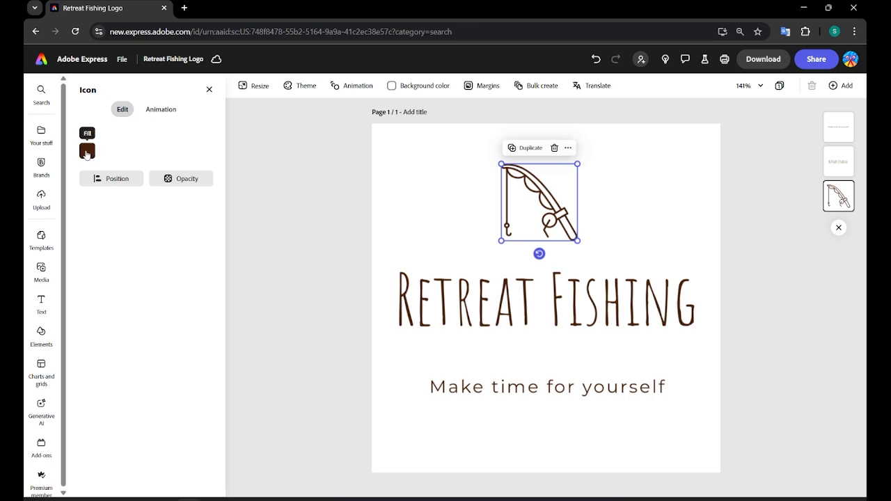
{"action": "left_click", "coordinate": [87, 150]}
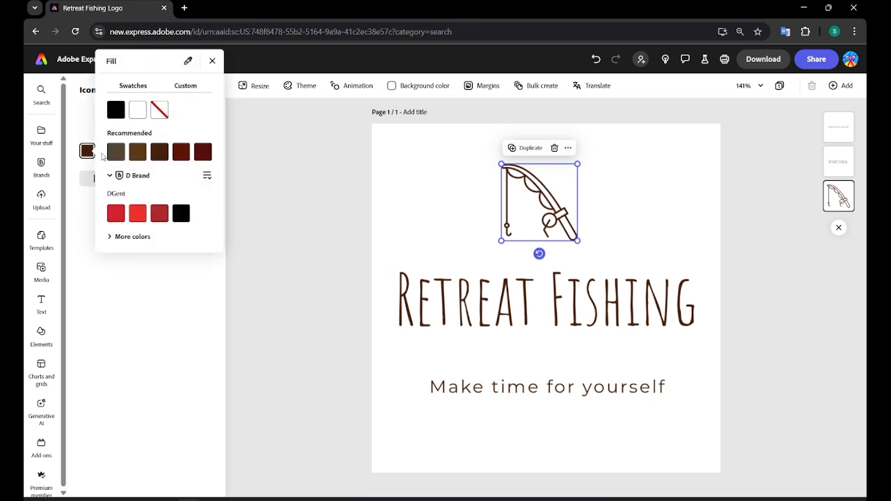
{"action": "left_click", "coordinate": [547, 300]}
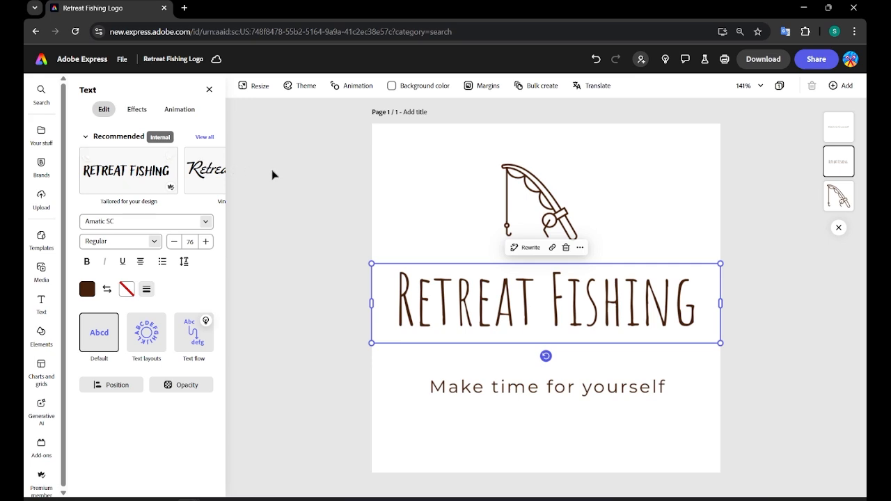
{"action": "key", "text": "ctrl+z"}
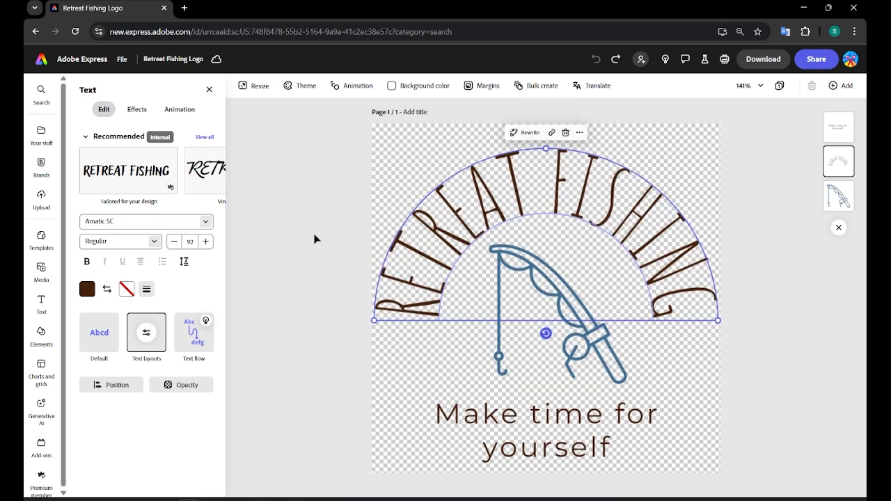
Step: Check the page background's color options and the fishing-rod icon's settings
{"action": "left_click", "coordinate": [414, 86]}
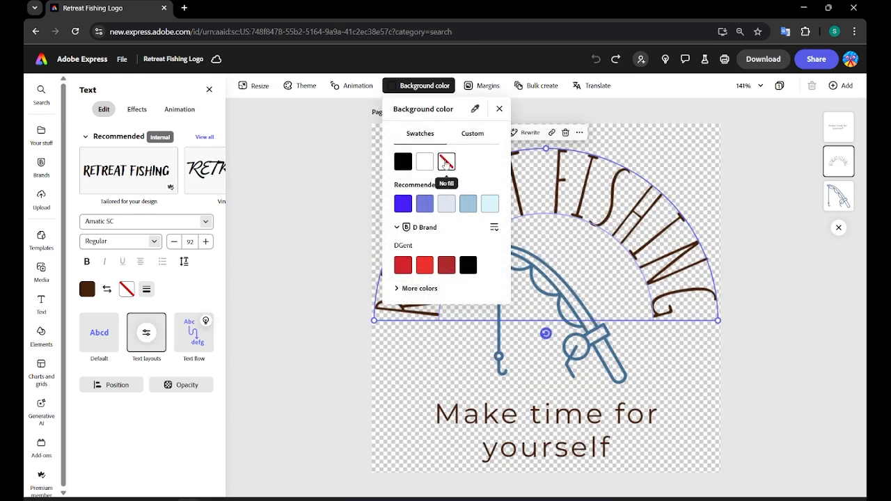
{"action": "left_click", "coordinate": [320, 385]}
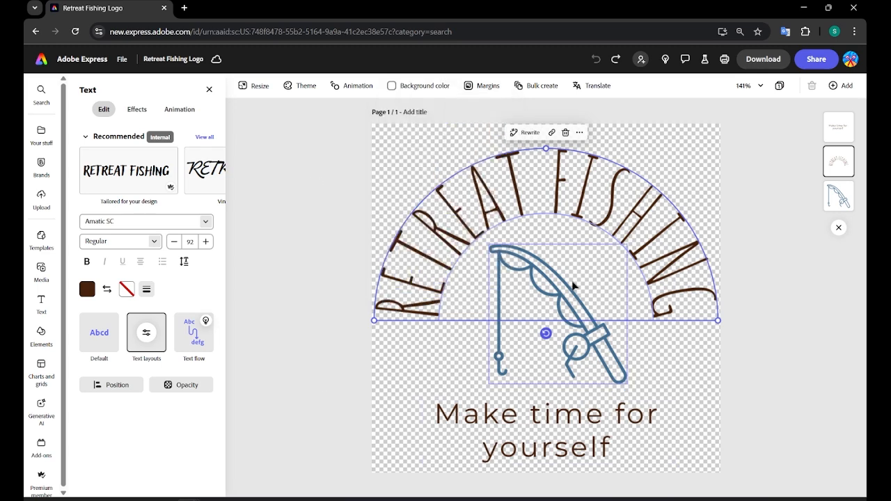
{"action": "left_click", "coordinate": [594, 352]}
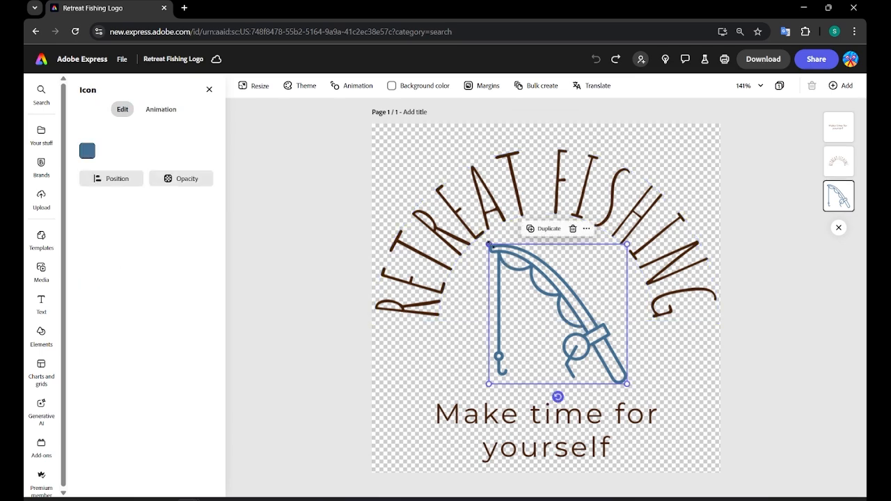
{"action": "left_click", "coordinate": [337, 210]}
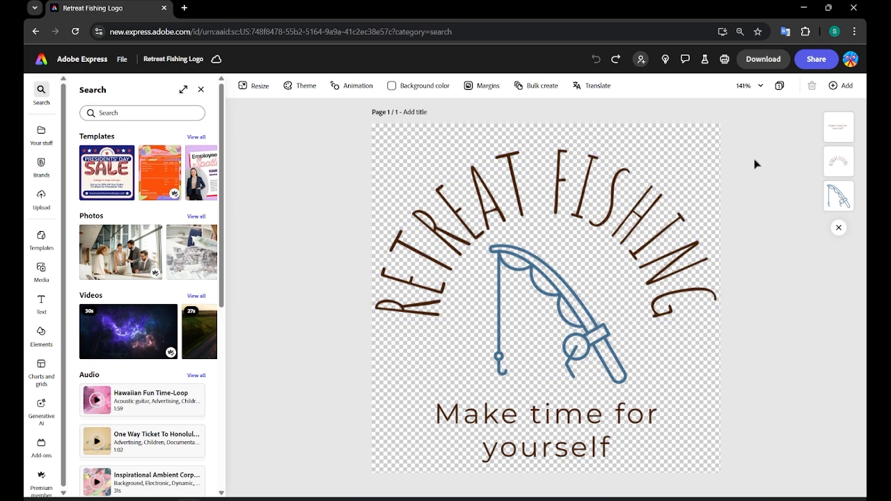
Step: Review the logo file's sharing options and read the comments left on it
{"action": "left_click", "coordinate": [819, 67]}
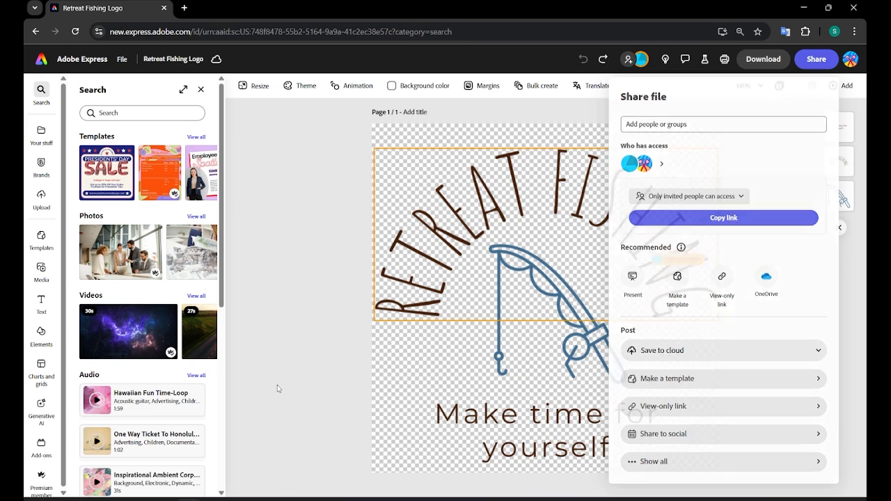
{"action": "left_click", "coordinate": [277, 388]}
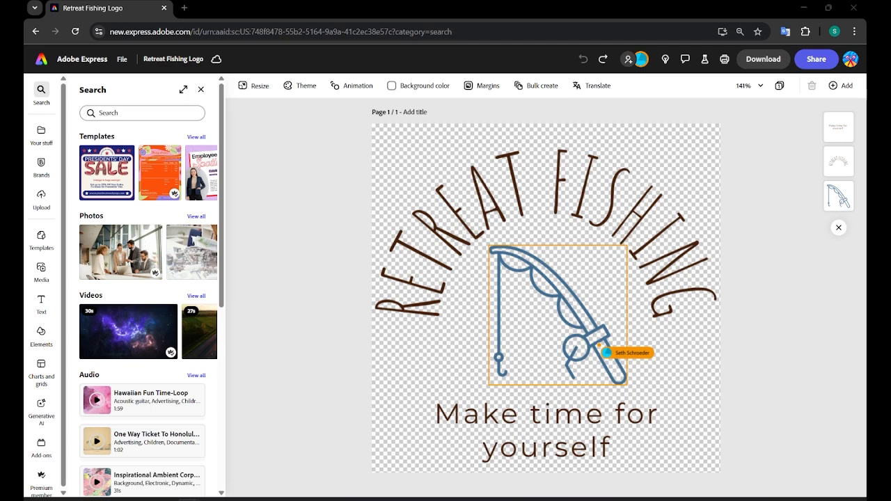
{"action": "left_click", "coordinate": [686, 60]}
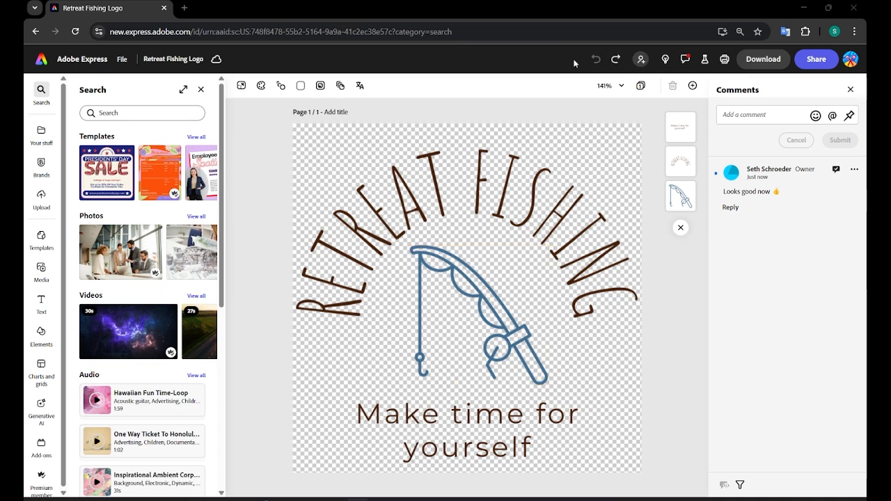
{"action": "left_click", "coordinate": [850, 89]}
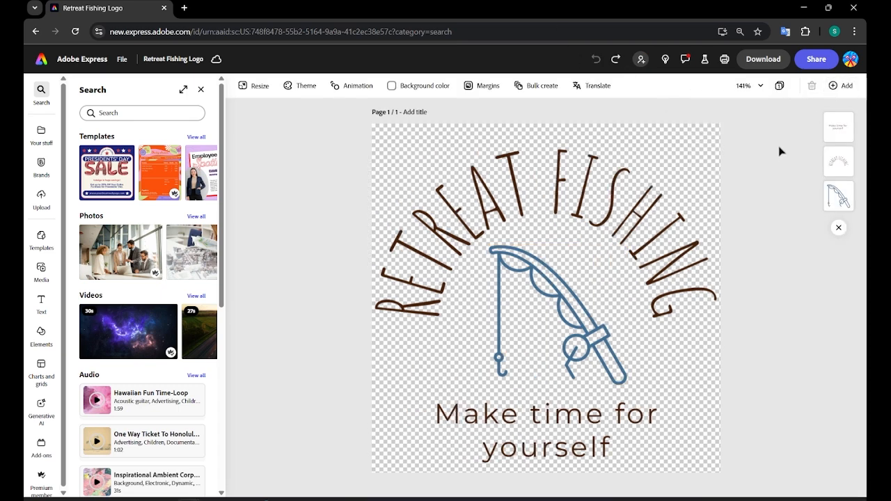
Step: Download the Retreat Fishing logo
{"action": "left_click", "coordinate": [766, 60]}
{"action": "left_click", "coordinate": [770, 178]}
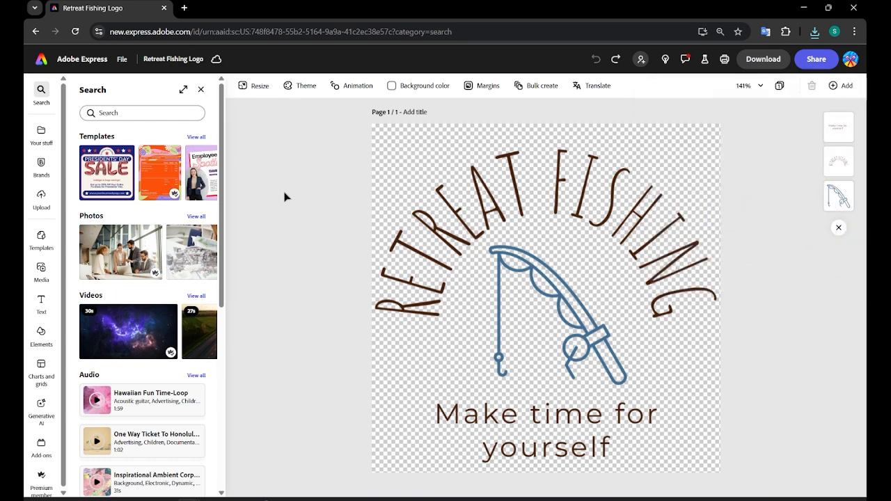
Step: Create a new brand named Retreat Fishing and save it to Personal Storage
{"action": "left_click", "coordinate": [41, 167]}
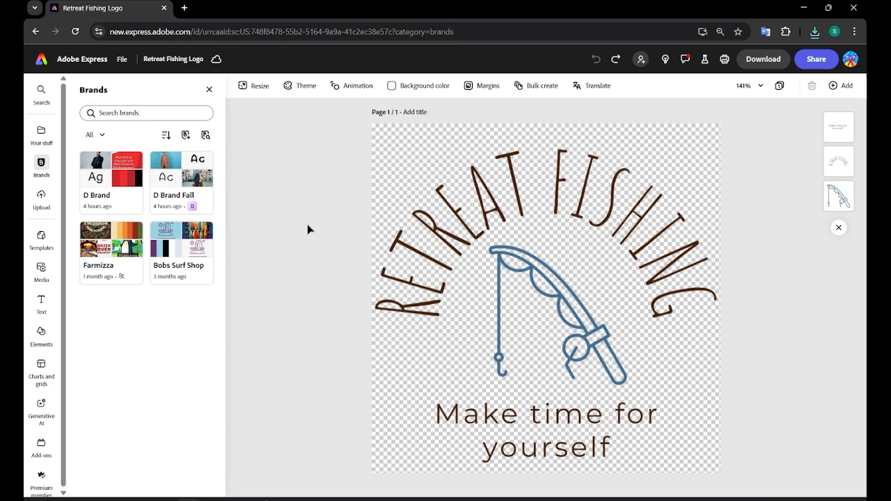
{"action": "left_click", "coordinate": [186, 136]}
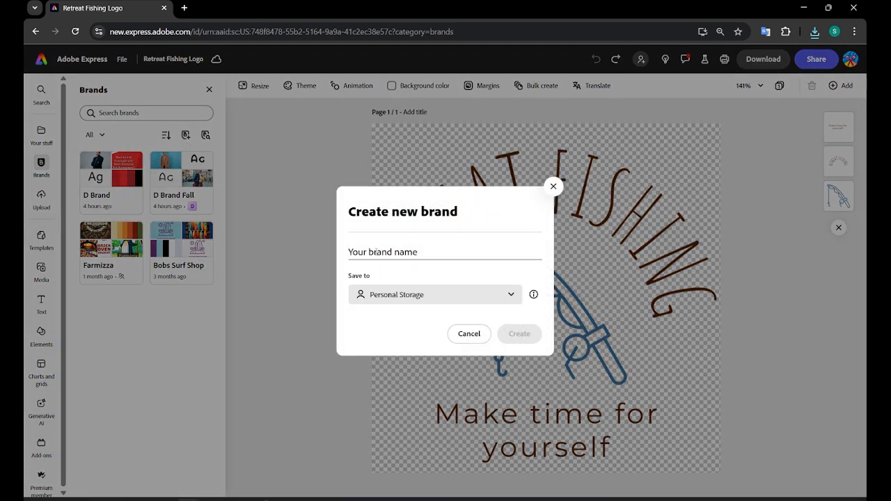
{"action": "type", "text": "Retreat Fishing"}
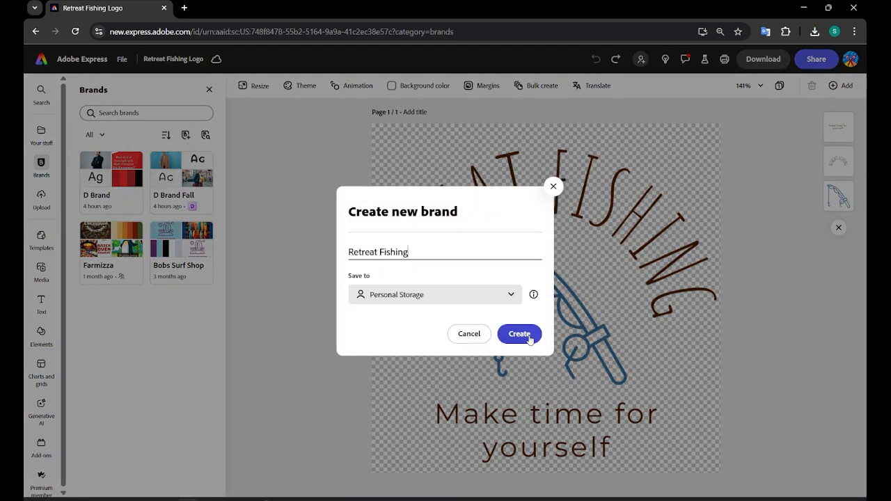
{"action": "left_click", "coordinate": [527, 337]}
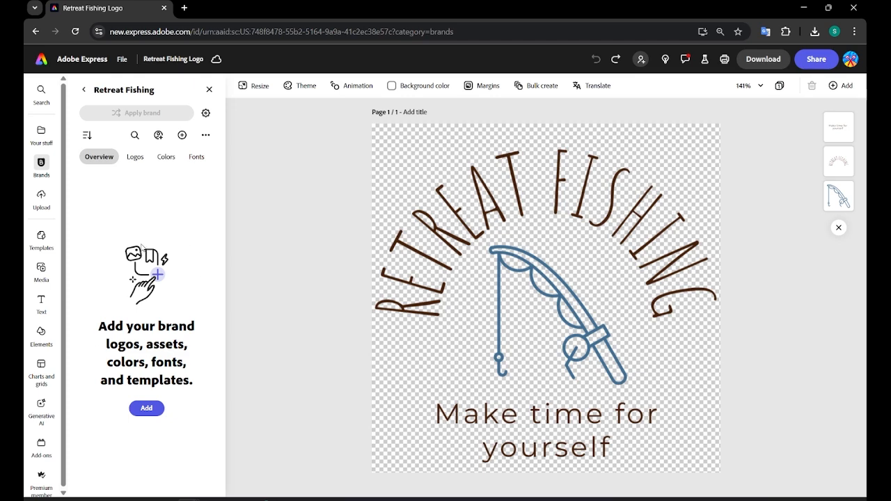
Step: Start a color palette named Retreat Fishing palette in the new brand and open the choice of its first color
{"action": "left_click", "coordinate": [167, 156]}
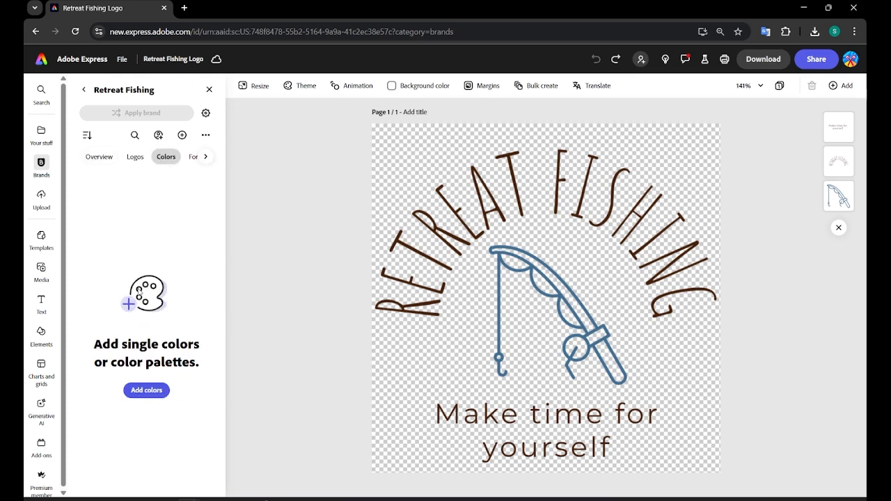
{"action": "left_click", "coordinate": [147, 390]}
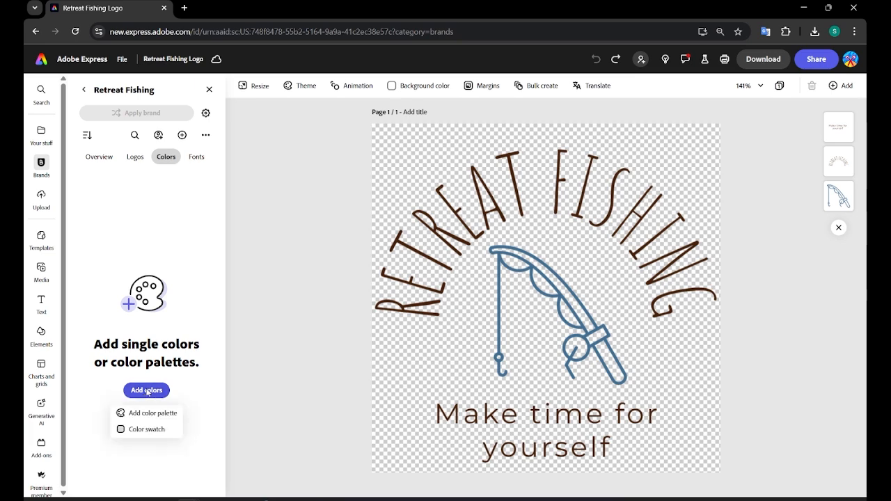
{"action": "left_click", "coordinate": [152, 413]}
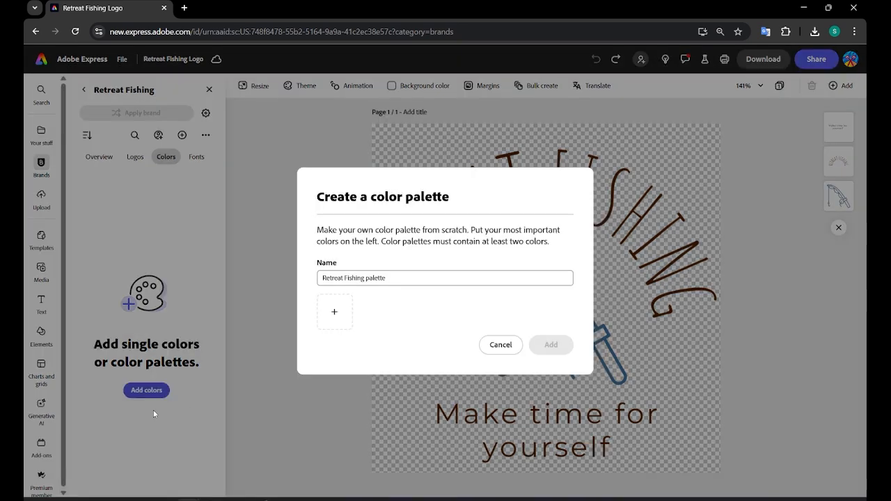
{"action": "left_click", "coordinate": [334, 312]}
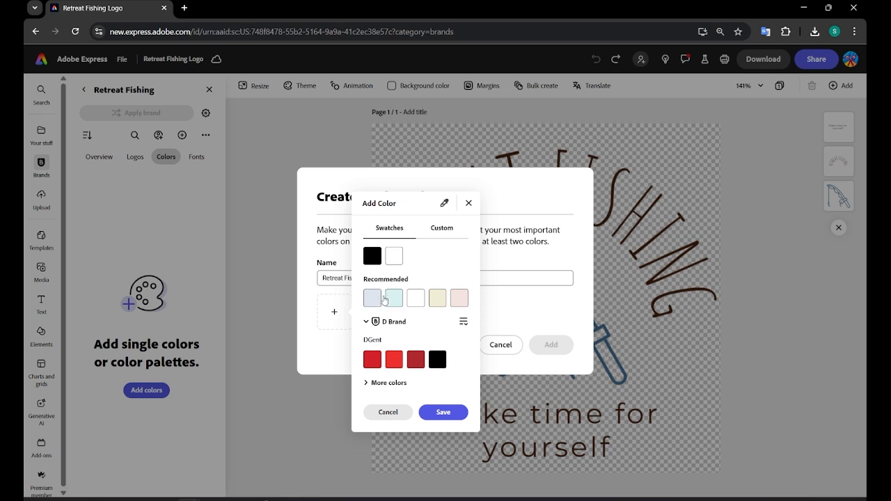
Step: Look through the additional color swatches and the custom color options, including the Hex and RGB formats
{"action": "left_click", "coordinate": [380, 384]}
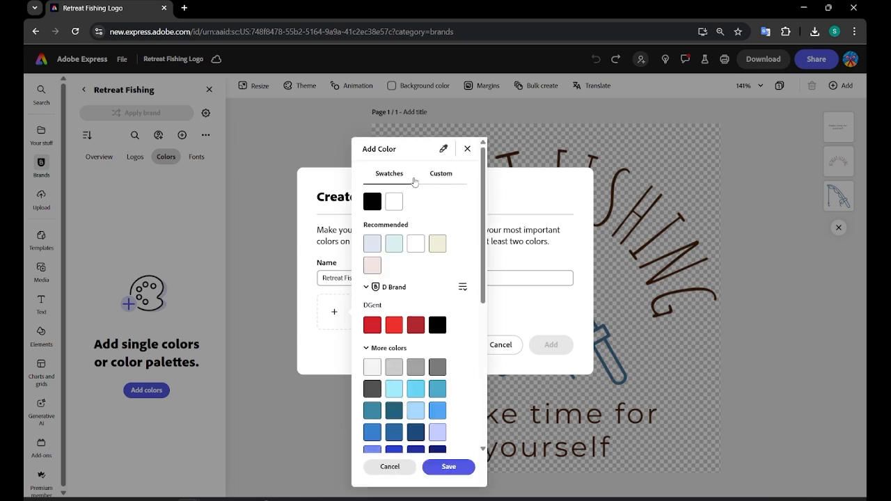
{"action": "left_click", "coordinate": [446, 172]}
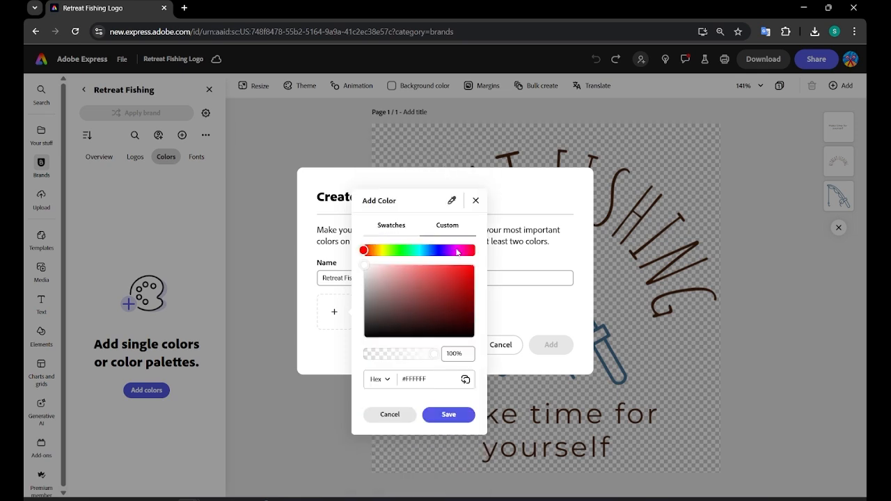
{"action": "left_click", "coordinate": [380, 379]}
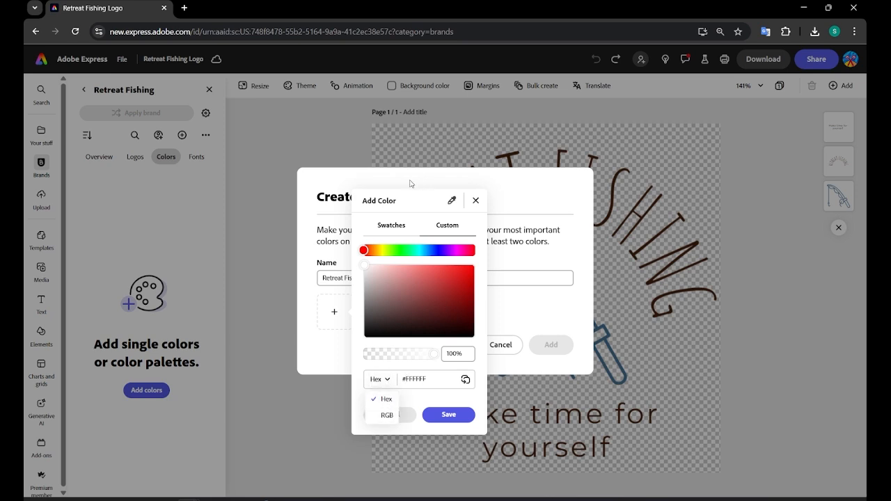
{"action": "left_click", "coordinate": [398, 225]}
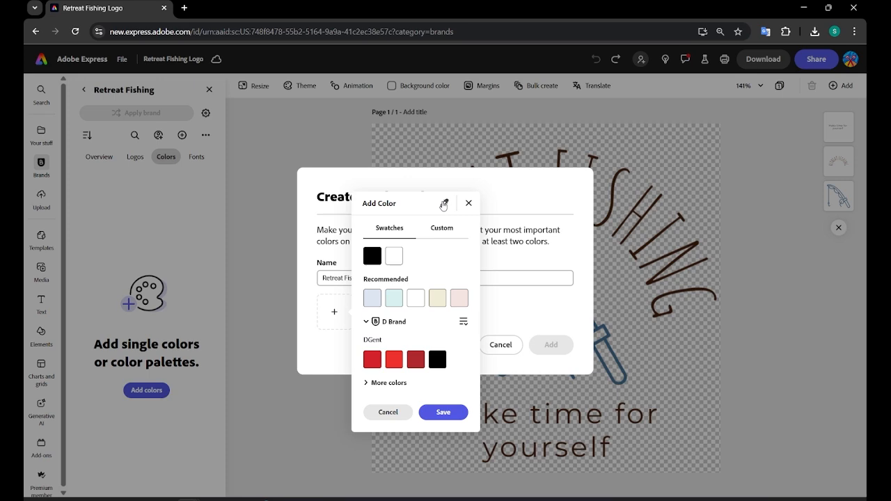
Step: Fill the palette with the title's sampled dark brown, the rod's blue, pale blue, white and black, and add it to the brand
{"action": "left_click", "coordinate": [443, 204]}
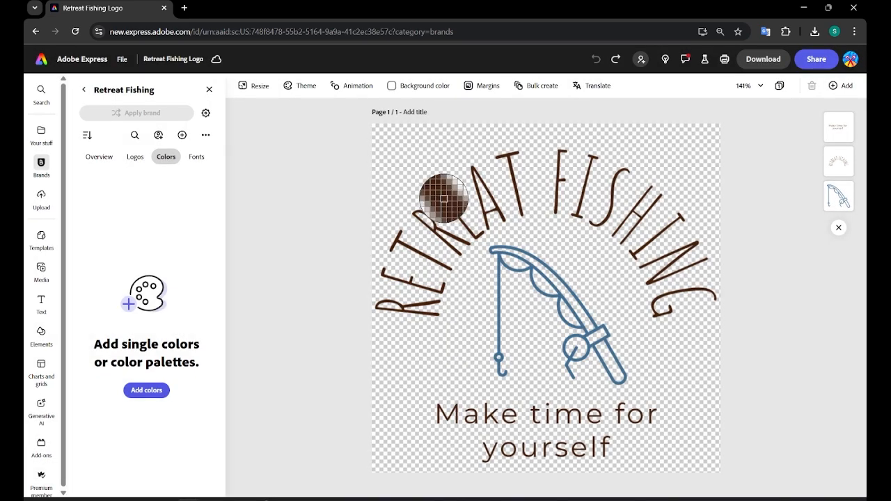
{"action": "left_click", "coordinate": [443, 199]}
{"action": "left_click", "coordinate": [445, 412]}
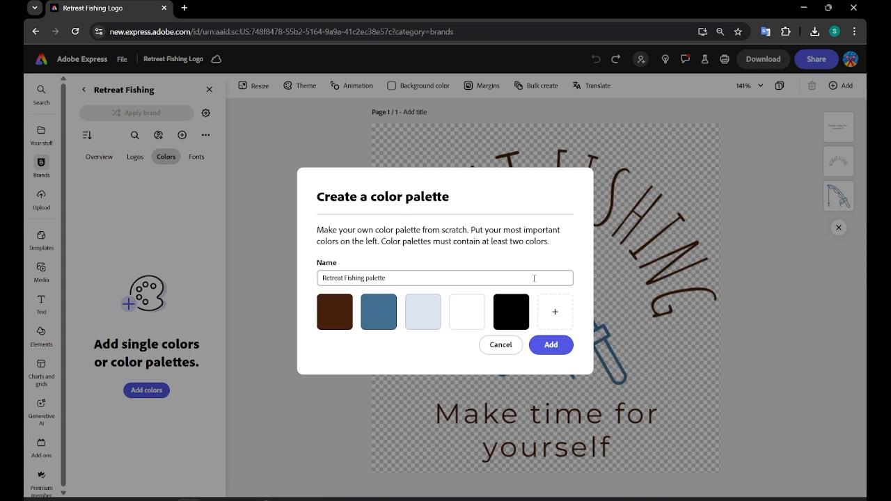
{"action": "left_click", "coordinate": [566, 346]}
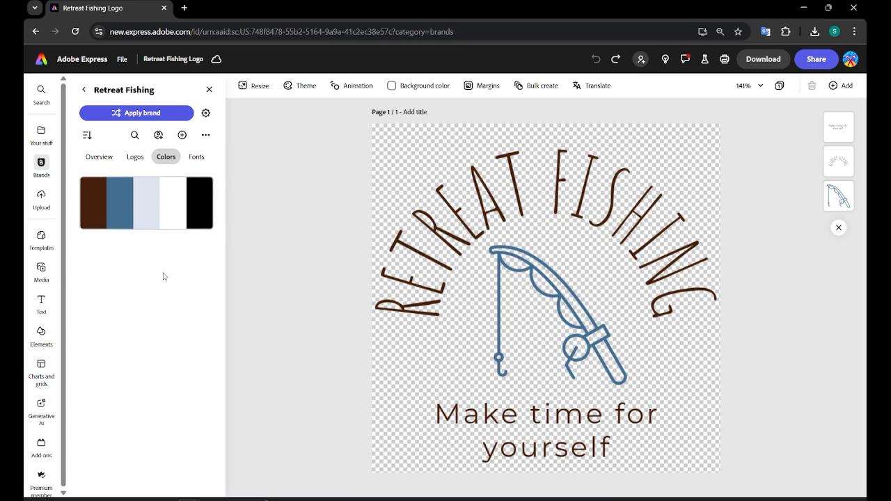
Step: Check the Retreat Fishing palette among the background color swatches without changing the background
{"action": "left_click", "coordinate": [423, 85]}
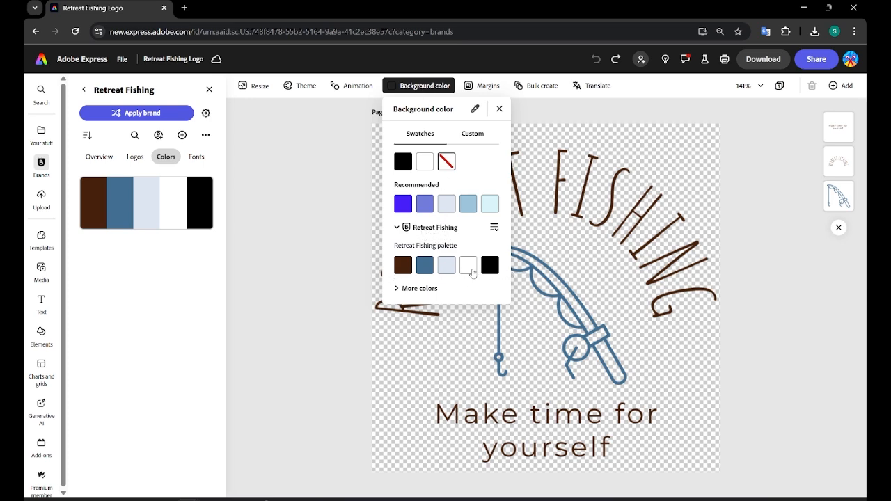
{"action": "left_click", "coordinate": [298, 215]}
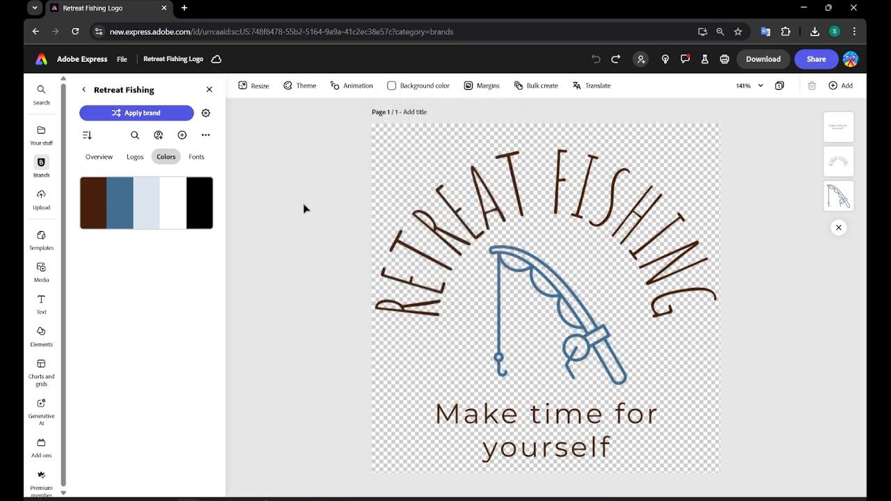
Step: Add the design's fonts Amatic SC Regular and Montserrat Regular to the Retreat Fishing brand
{"action": "left_click", "coordinate": [432, 222]}
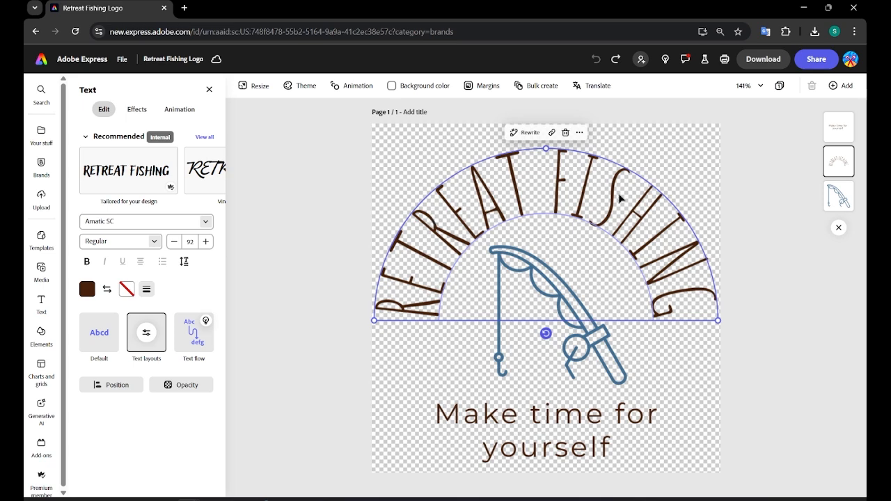
{"action": "left_click", "coordinate": [202, 228]}
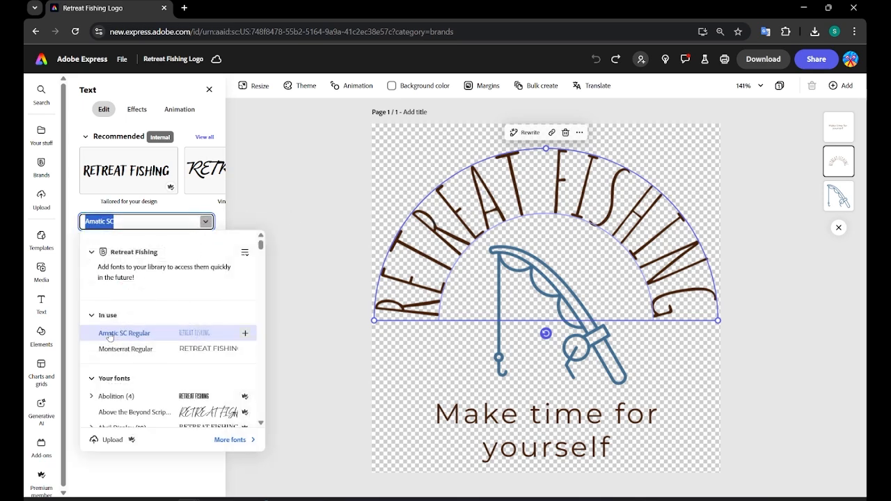
{"action": "left_click", "coordinate": [245, 335]}
{"action": "left_click", "coordinate": [245, 349]}
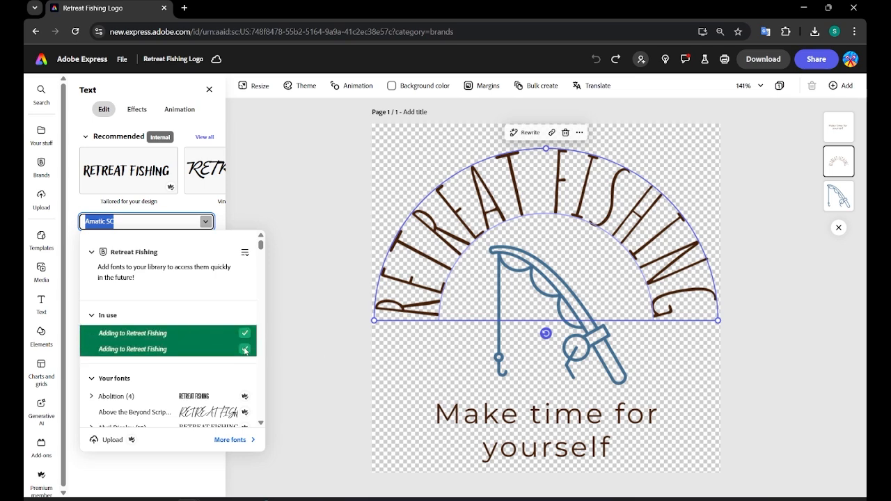
{"action": "left_click", "coordinate": [334, 163]}
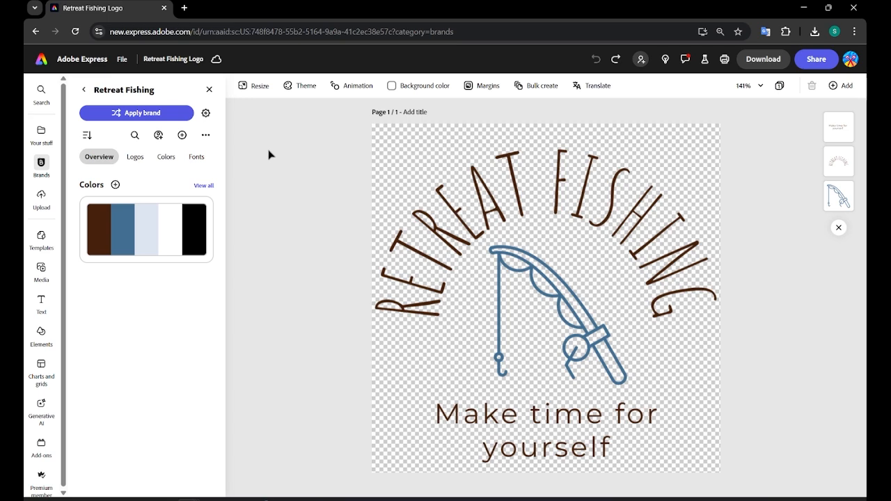
Step: Leave the logo design and return to the Adobe Express home page
{"action": "left_click", "coordinate": [40, 61]}
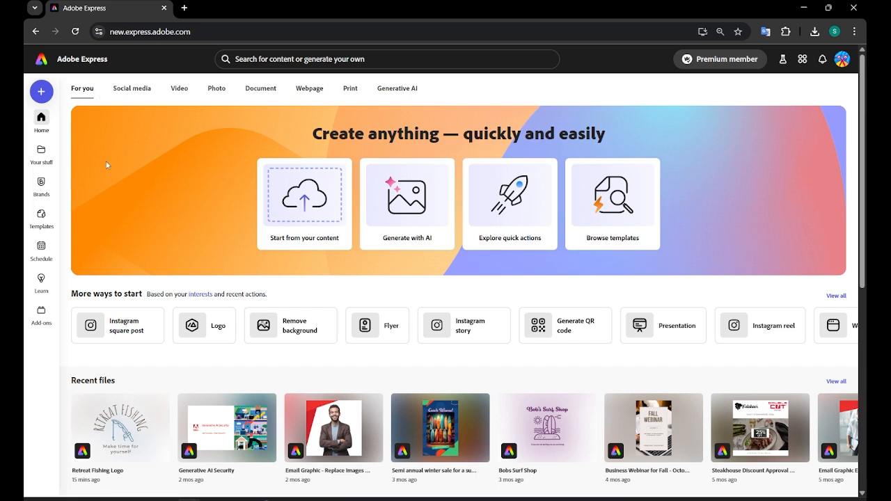
Step: Open the Retreat Fishing brand and start adding new content to it
{"action": "mouse_move", "coordinate": [45, 191]}
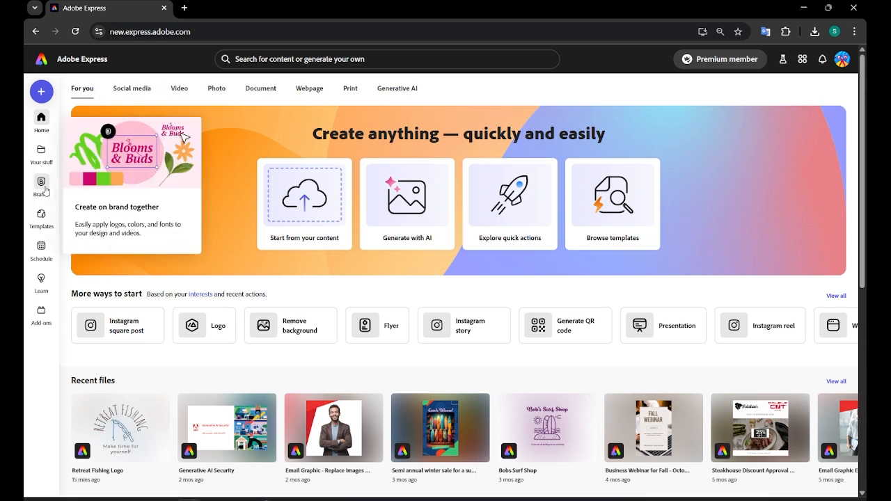
{"action": "left_click", "coordinate": [45, 191]}
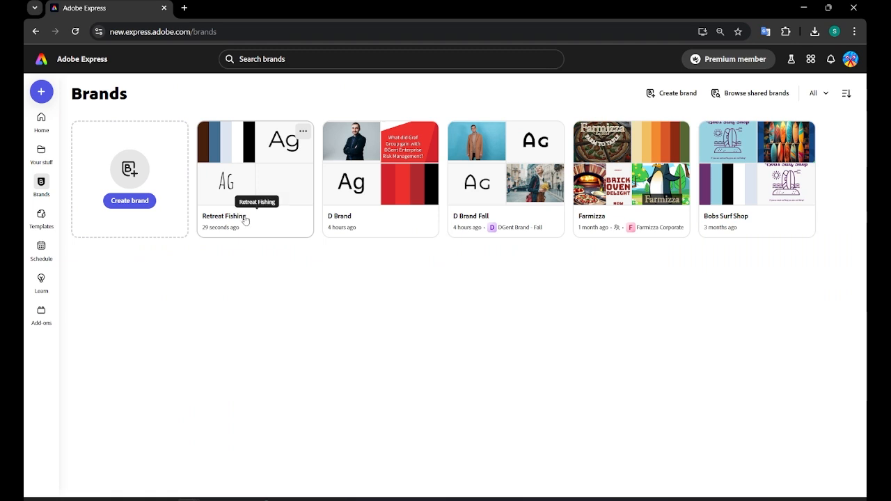
{"action": "left_click", "coordinate": [244, 221]}
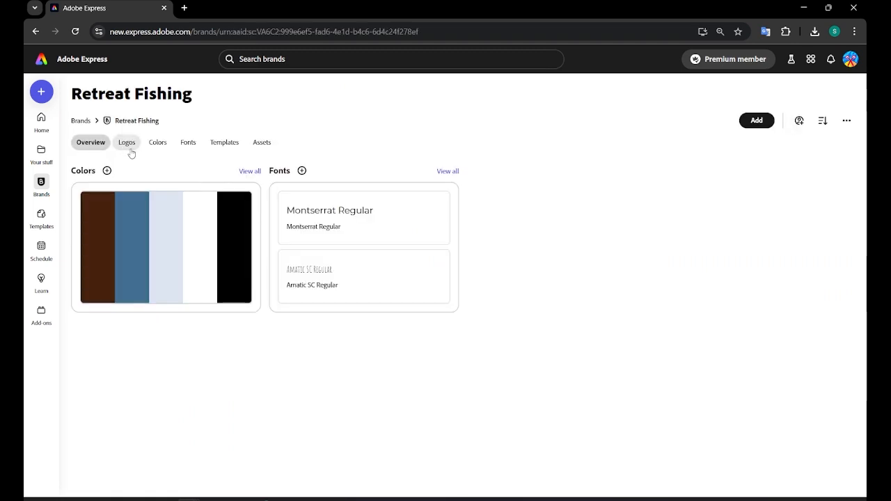
{"action": "left_click", "coordinate": [762, 123]}
{"action": "left_click", "coordinate": [761, 144]}
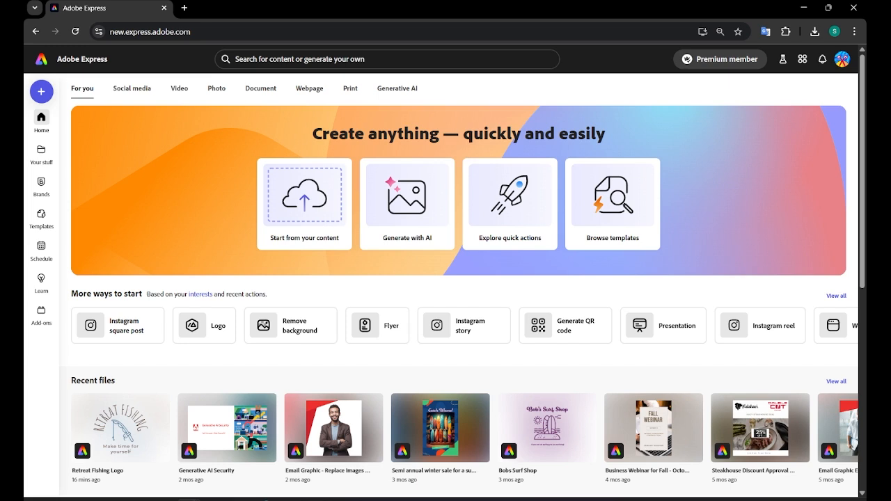
Step: Generate Facebook post templates from a fishing photo and the prompt "First day of fishing on us when you buy a new fishing rod."
{"action": "left_click", "coordinate": [408, 203]}
{"action": "left_click", "coordinate": [667, 261]}
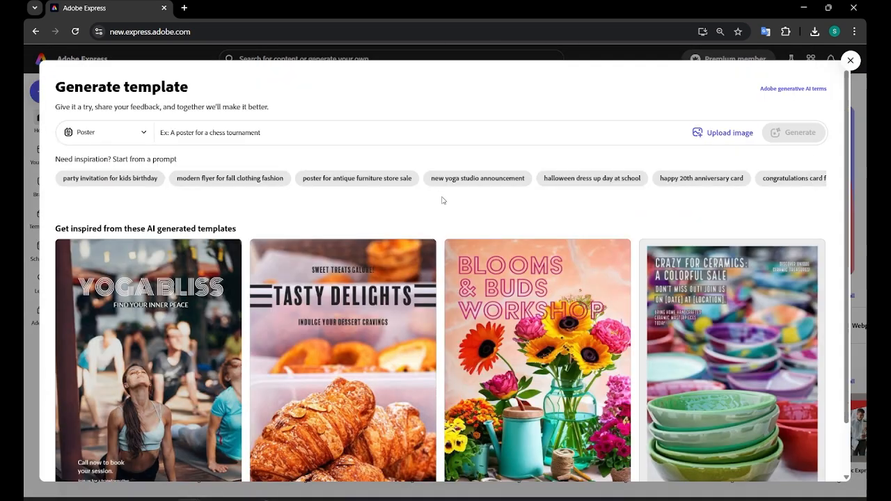
{"action": "left_click", "coordinate": [191, 131]}
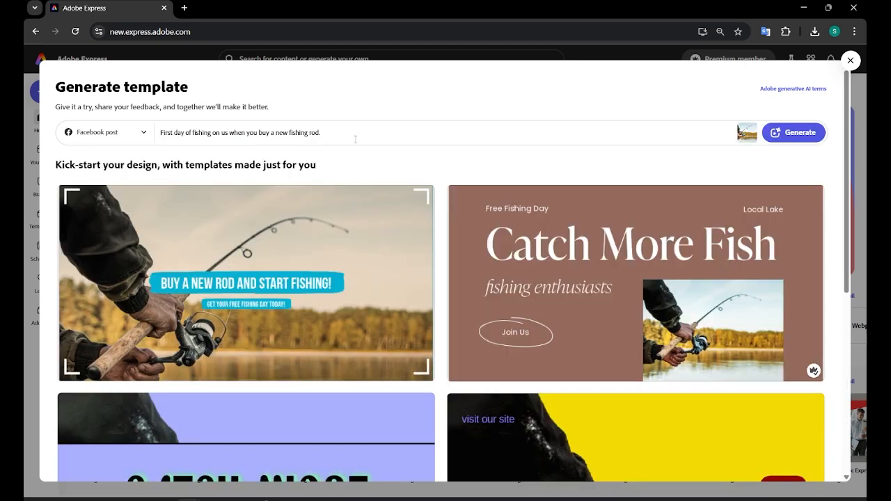
Step: Review the available formats and generated designs, and open the "Buy a new rod and start fishing!" design for editing
{"action": "left_click", "coordinate": [132, 138]}
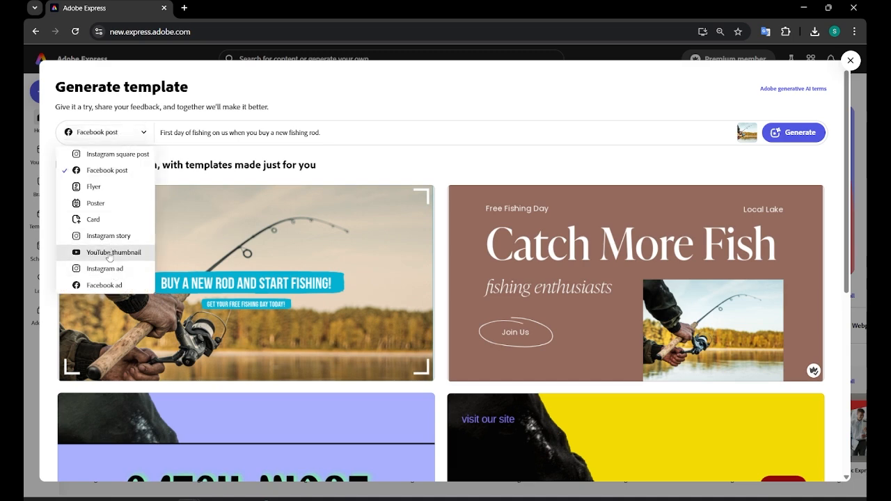
{"action": "left_click", "coordinate": [340, 98]}
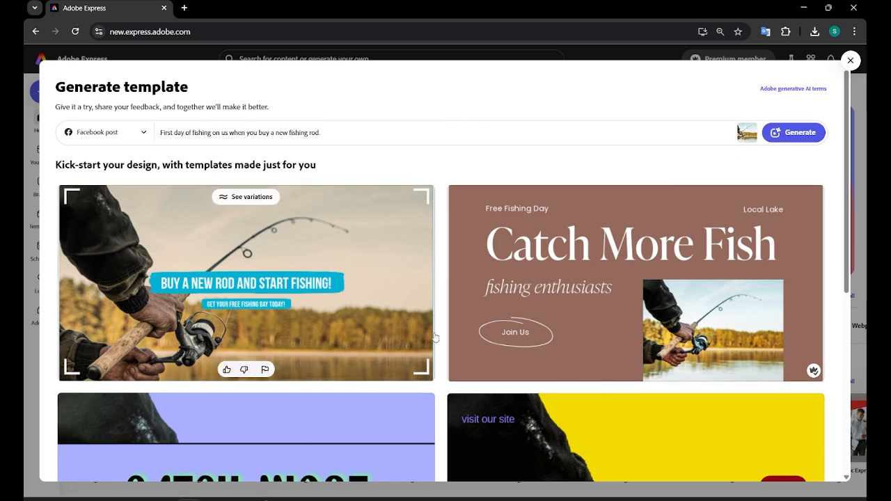
{"action": "scroll", "coordinate": [449, 256], "scroll_direction": "down", "scroll_amount": 2}
{"action": "scroll", "coordinate": [418, 239], "scroll_direction": "up", "scroll_amount": 2}
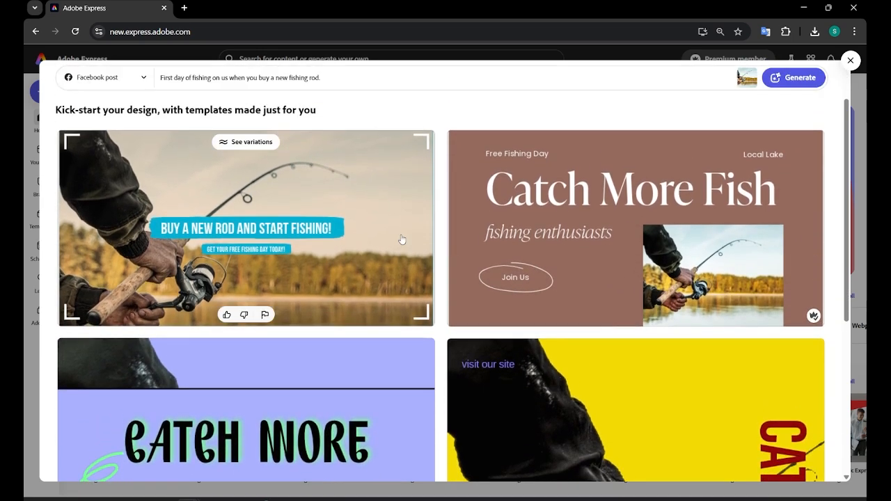
{"action": "scroll", "coordinate": [411, 239], "scroll_direction": "down", "scroll_amount": 5}
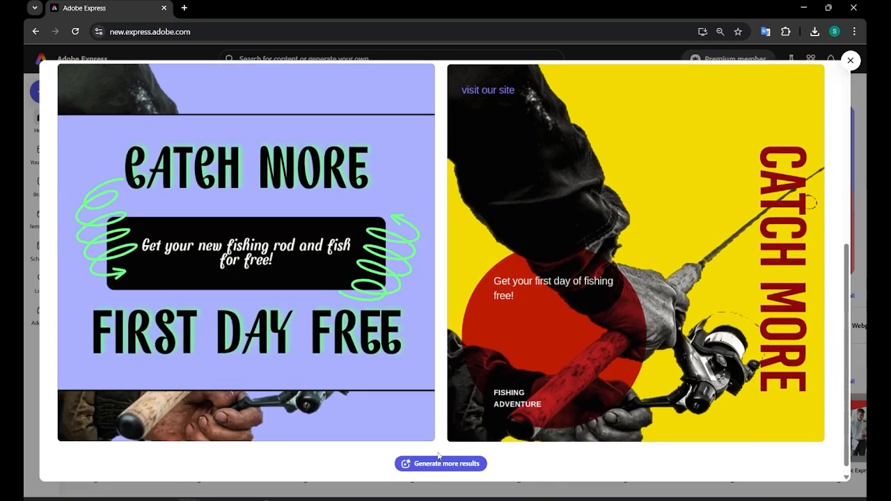
{"action": "scroll", "coordinate": [348, 223], "scroll_direction": "up", "scroll_amount": 5}
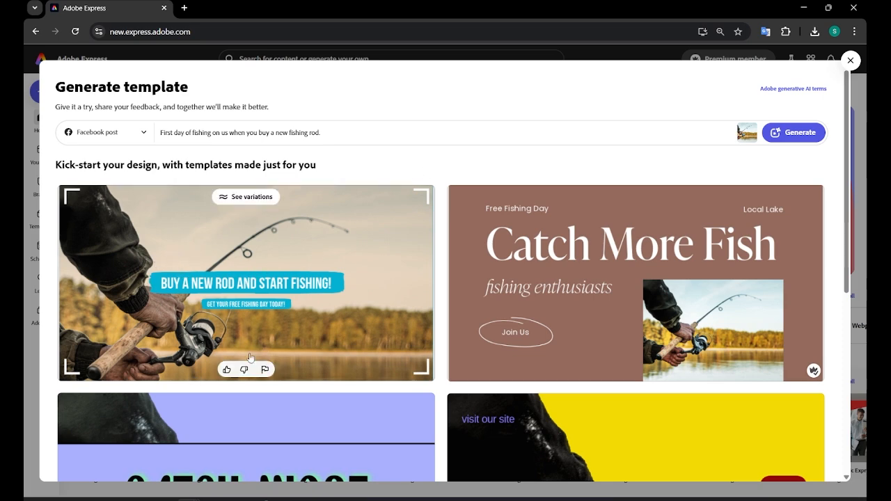
{"action": "left_click", "coordinate": [255, 275]}
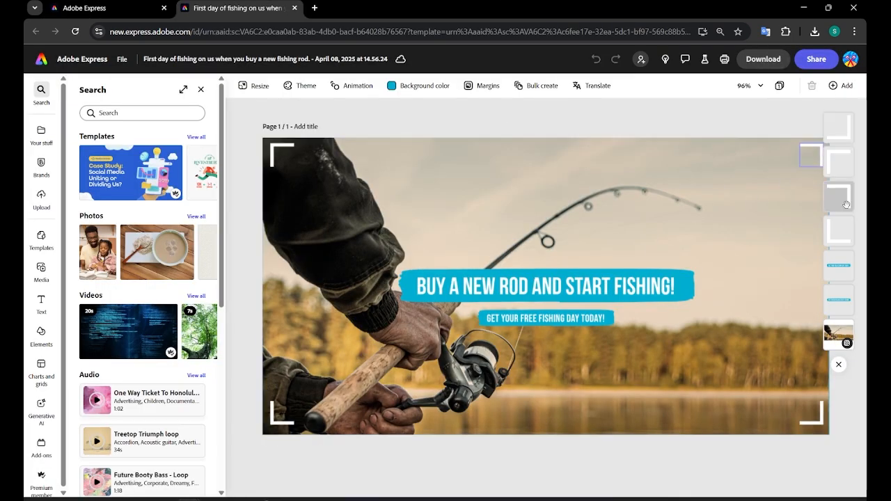
Step: Insert the Retreat Fishing brand logo, shrink it, and place it on a translucent pale blue rounded square in the design's lower-right corner
{"action": "left_click", "coordinate": [553, 290]}
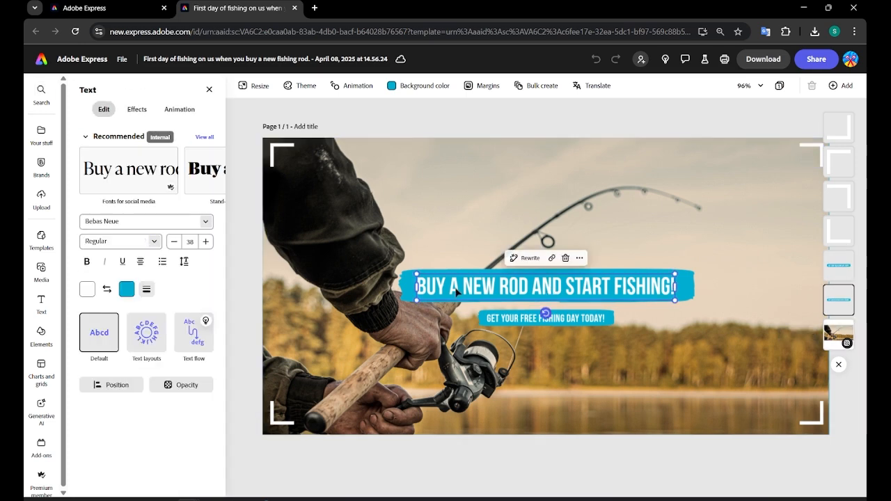
{"action": "left_click", "coordinate": [41, 165]}
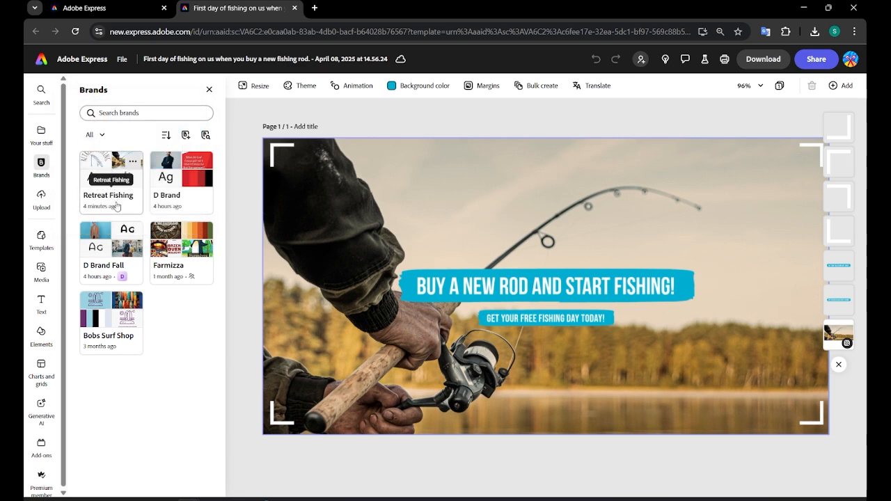
{"action": "left_click", "coordinate": [117, 206]}
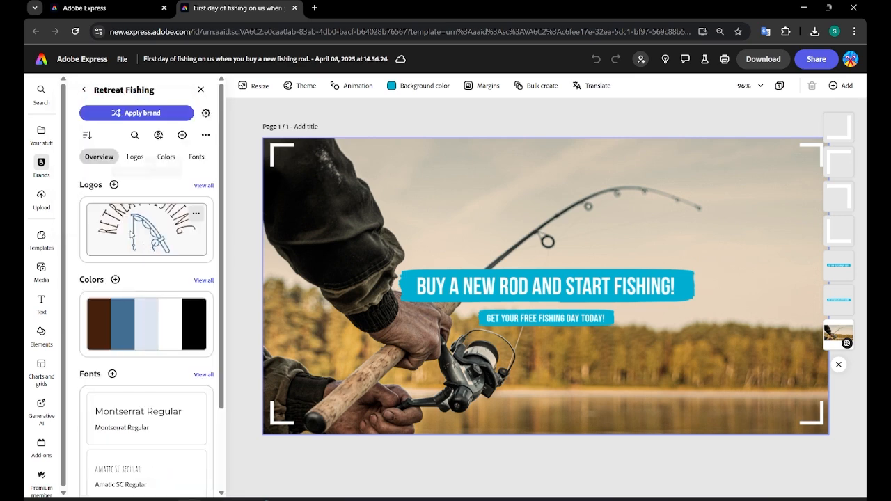
{"action": "left_click", "coordinate": [131, 237]}
{"action": "left_click_drag", "start_coordinate": [557, 216], "coordinate": [686, 234]}
{"action": "left_click_drag", "start_coordinate": [584, 190], "coordinate": [728, 335]}
{"action": "left_click_drag", "start_coordinate": [777, 376], "coordinate": [774, 174]}
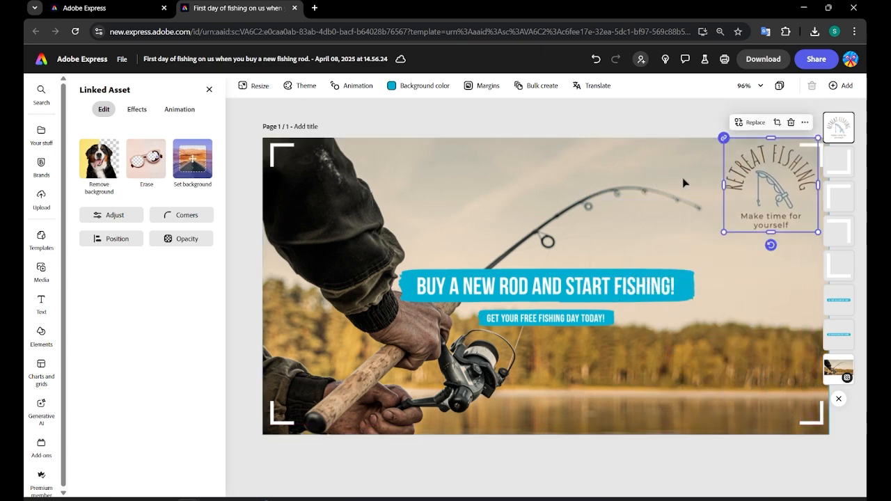
{"action": "left_click", "coordinate": [42, 333]}
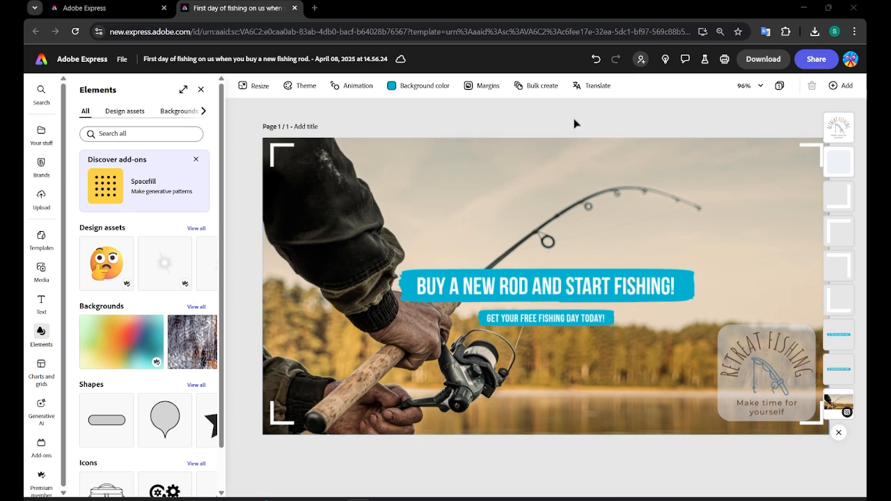
Step: Examine the design's sharing options and the settings for making a template, without saving one
{"action": "left_click", "coordinate": [817, 60]}
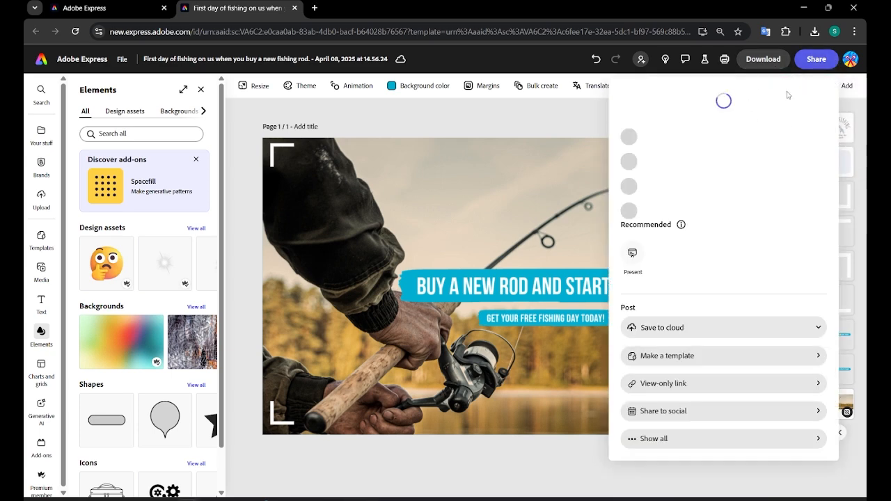
{"action": "left_click", "coordinate": [484, 117]}
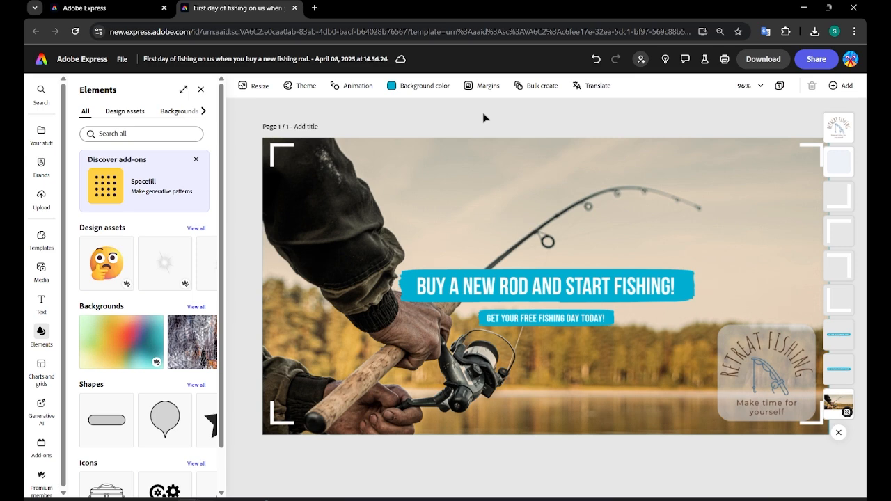
{"action": "left_click", "coordinate": [811, 58]}
{"action": "left_click", "coordinate": [816, 59]}
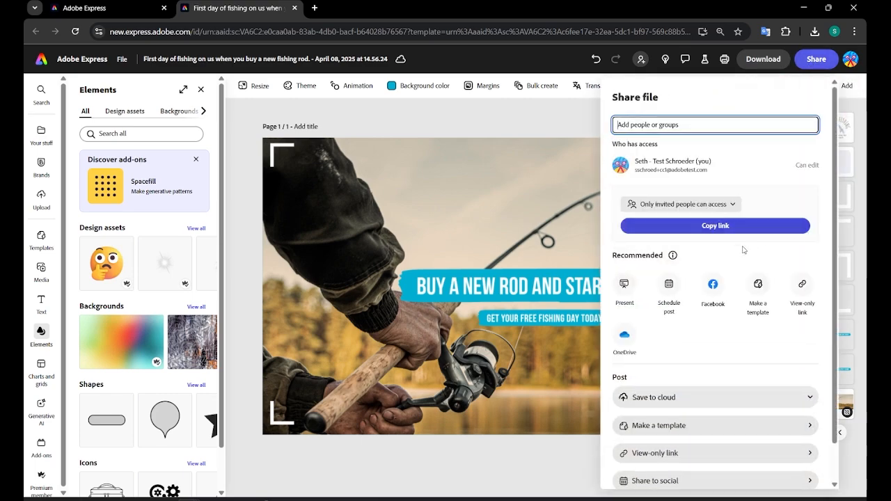
{"action": "left_click", "coordinate": [665, 427]}
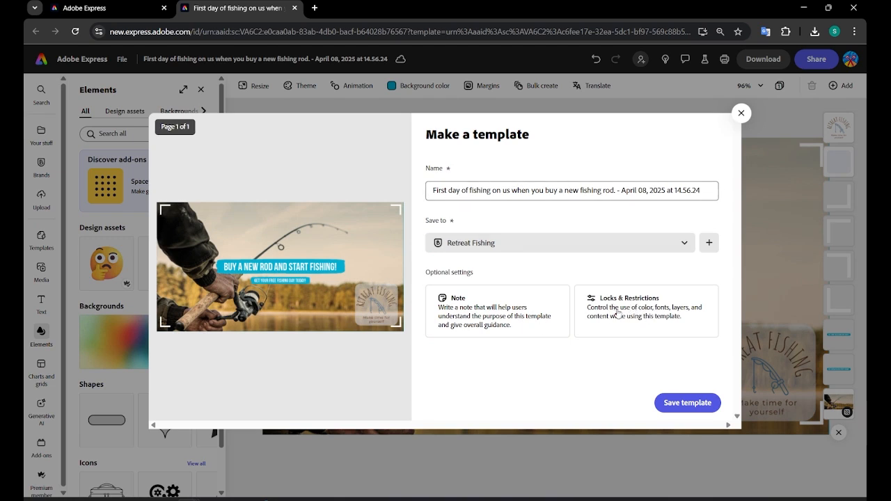
{"action": "left_click", "coordinate": [743, 113]}
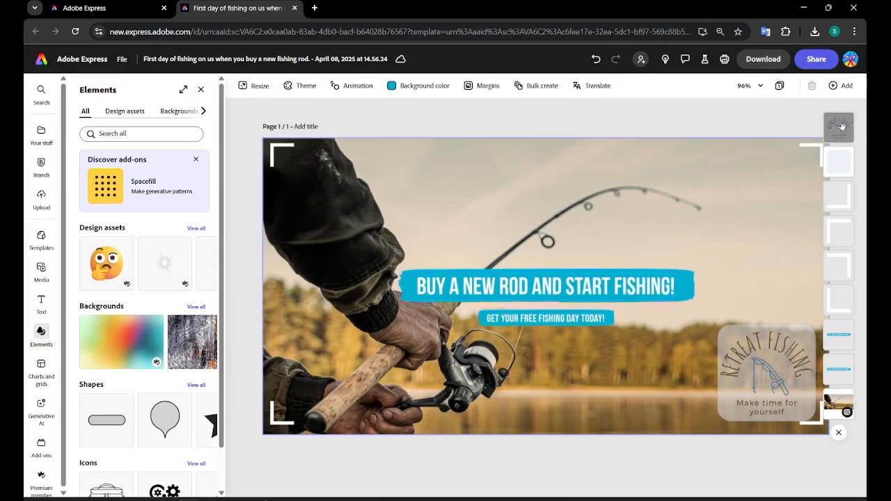
Step: Lock all layers above the background photo while allowing text to be replaced, and check the headline's lock settings
{"action": "left_click_drag", "start_coordinate": [245, 113], "coordinate": [829, 497]}
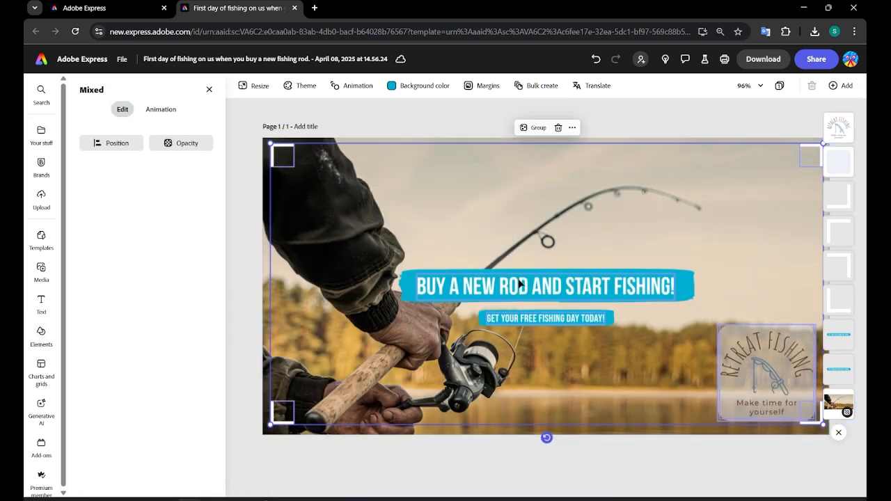
{"action": "right_click", "coordinate": [518, 283]}
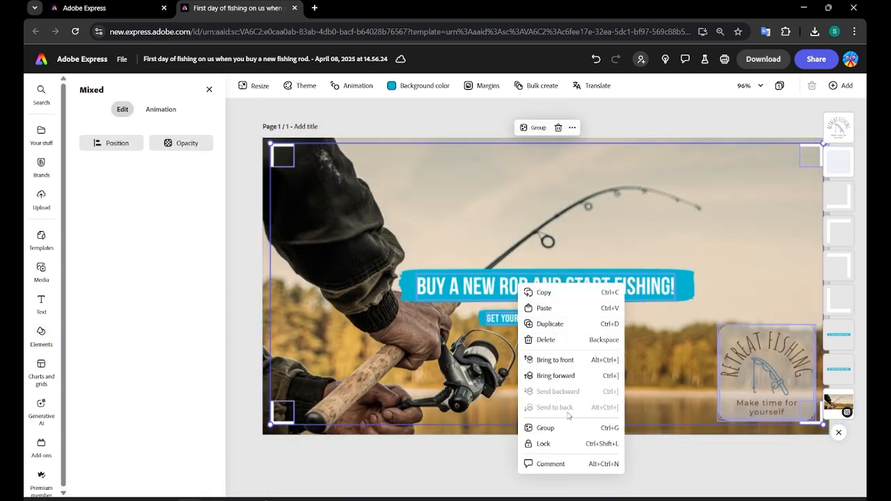
{"action": "left_click", "coordinate": [561, 444]}
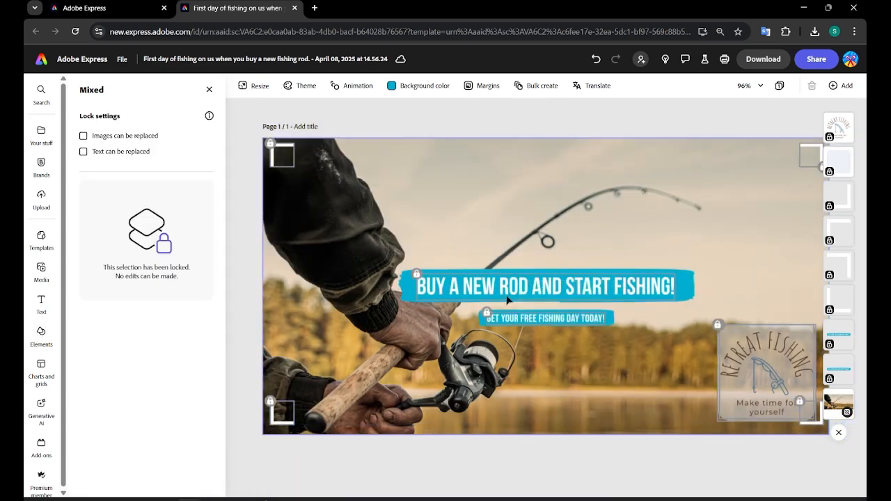
{"action": "left_click", "coordinate": [103, 153]}
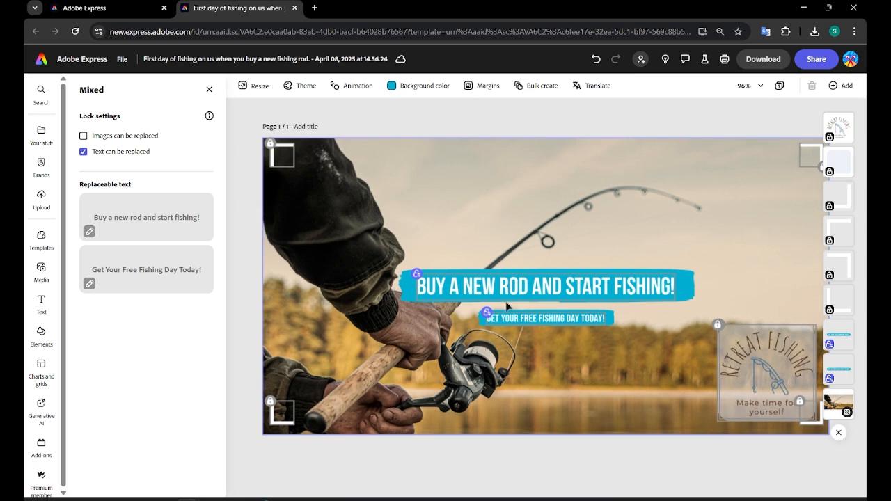
{"action": "left_click", "coordinate": [389, 115]}
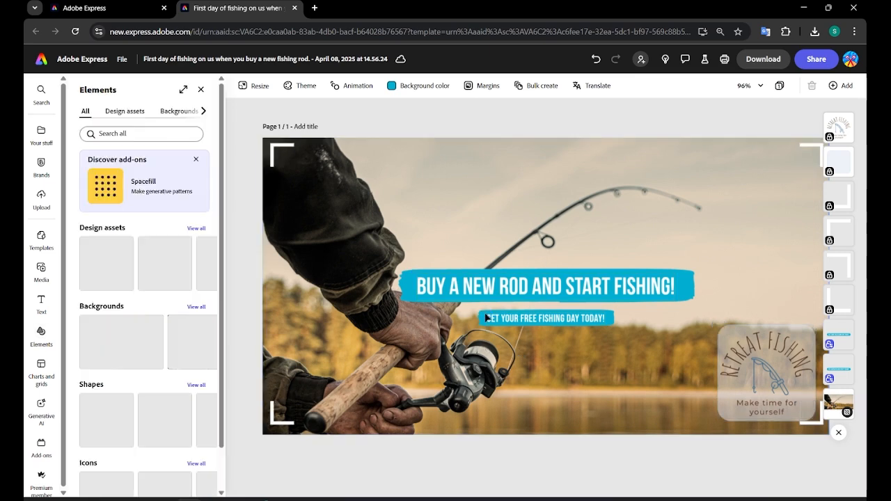
{"action": "left_click", "coordinate": [529, 291]}
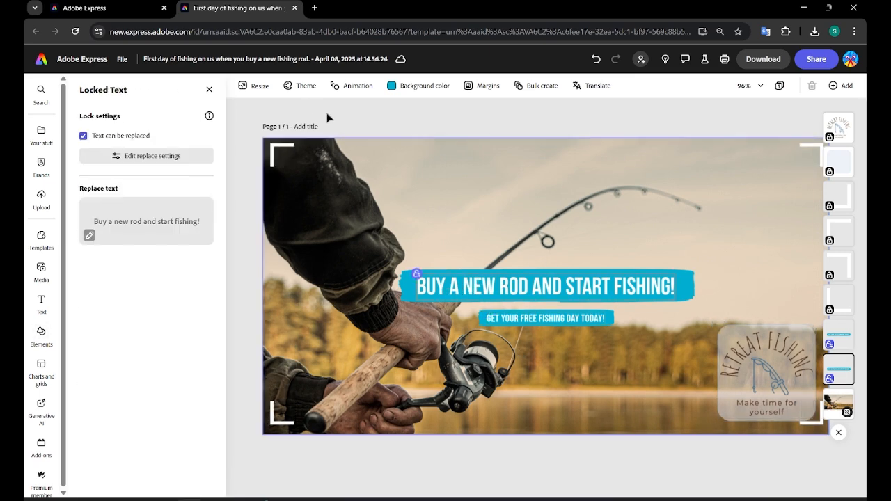
{"action": "left_click", "coordinate": [258, 117]}
Step: Start making a template from the design and name it "Free Fishing Day"
{"action": "left_click", "coordinate": [816, 59]}
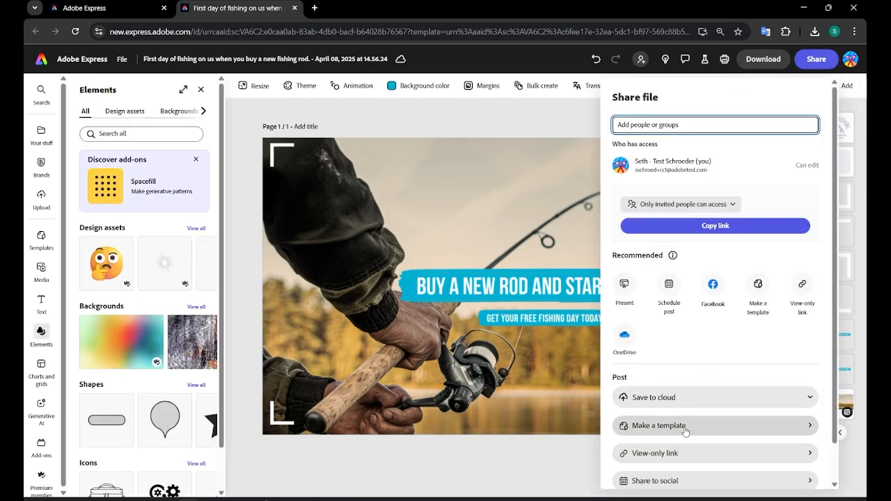
{"action": "left_click", "coordinate": [686, 426]}
{"action": "type", "text": "Free Fishing Day"}
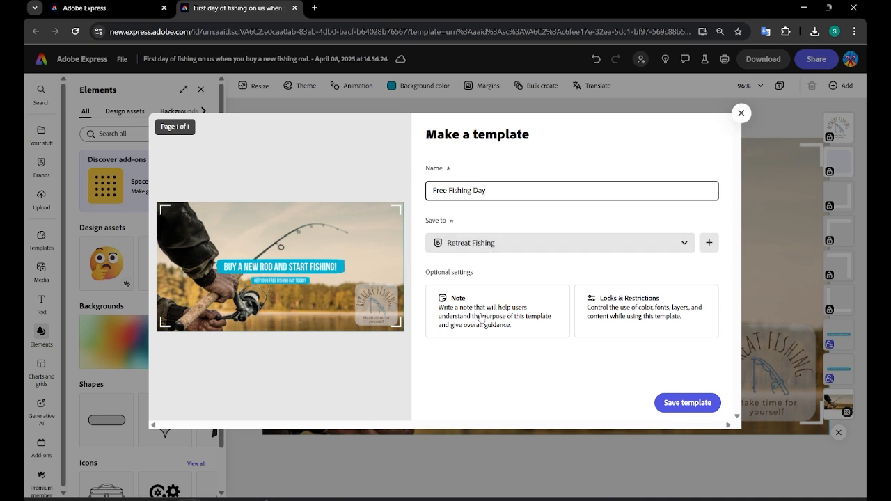
Step: Restrict the template to brand colors and fonts without Adobe media, new layers or layer unlocking, and save it to the Retreat Fishing brand
{"action": "left_click", "coordinate": [638, 313]}
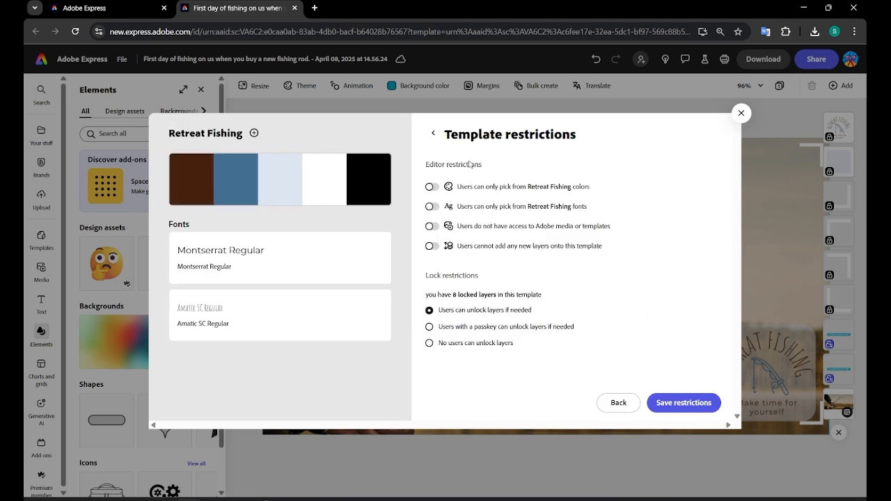
{"action": "left_click", "coordinate": [433, 187]}
{"action": "left_click", "coordinate": [432, 206]}
{"action": "left_click", "coordinate": [432, 227]}
{"action": "left_click", "coordinate": [432, 245]}
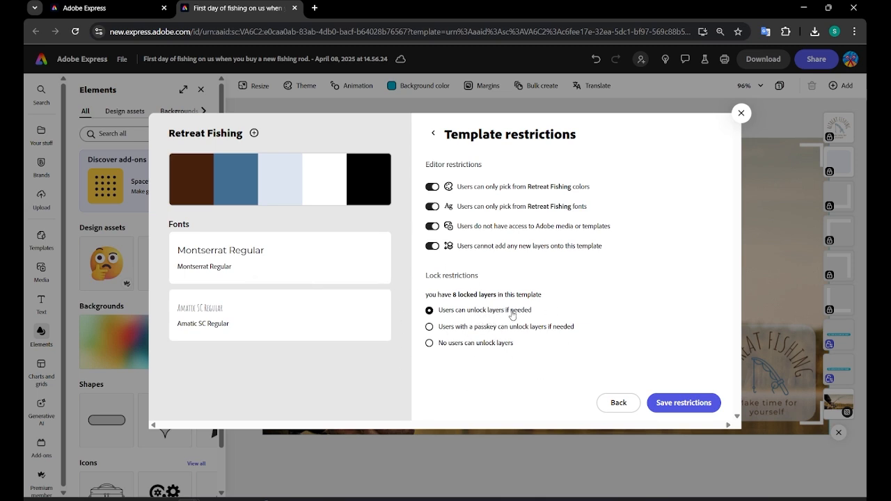
{"action": "left_click", "coordinate": [480, 344]}
{"action": "left_click", "coordinate": [692, 408]}
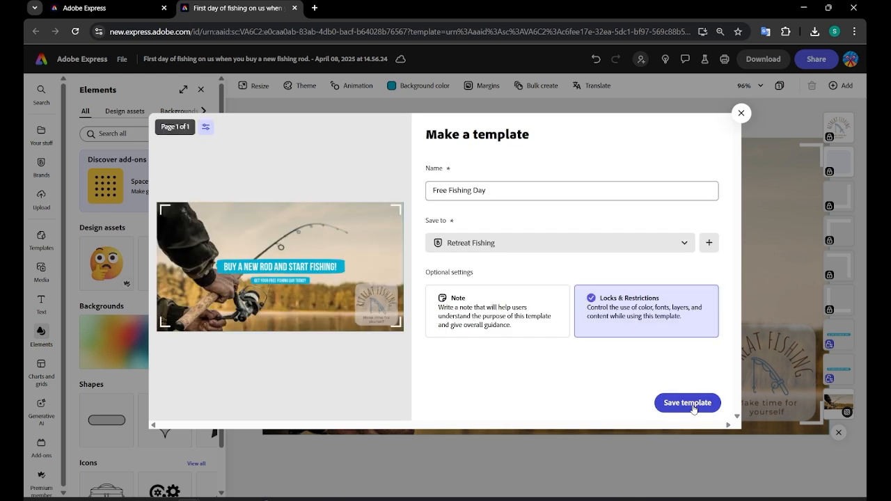
{"action": "left_click", "coordinate": [692, 406]}
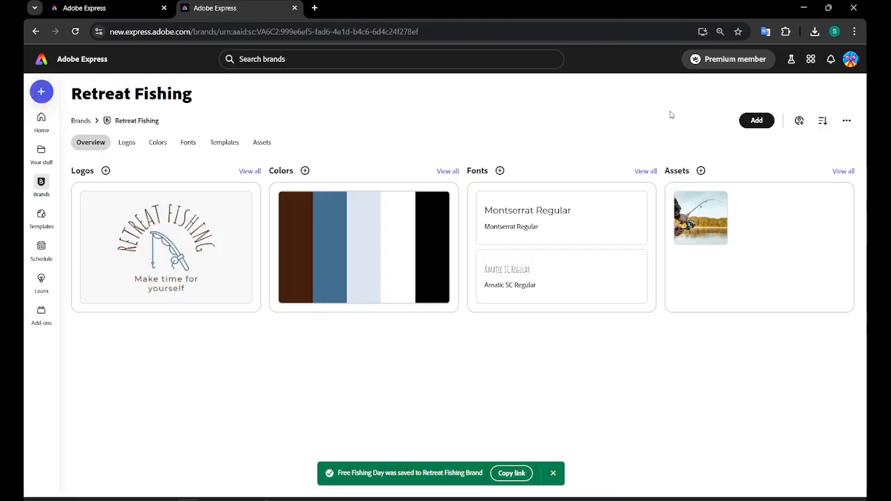
Step: Reload the Retreat Fishing brand page and inspect the Free Fishing Day template's details
{"action": "mouse_move", "coordinate": [227, 243]}
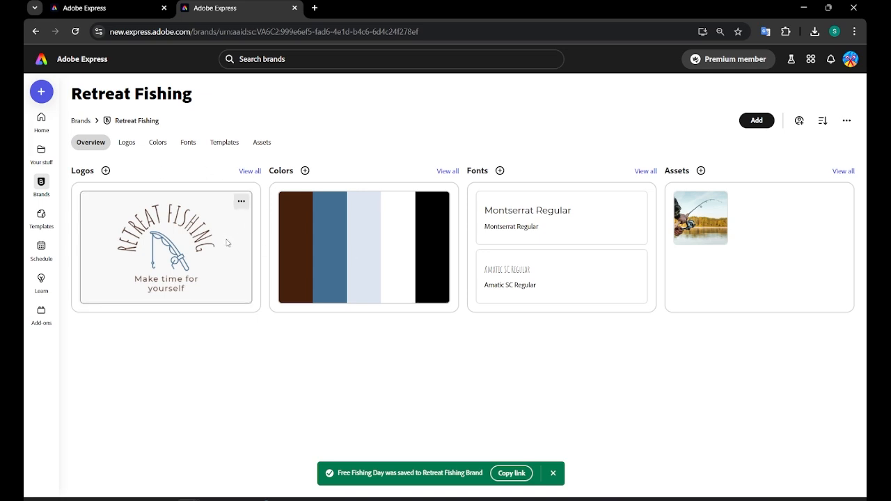
{"action": "left_click", "coordinate": [76, 31]}
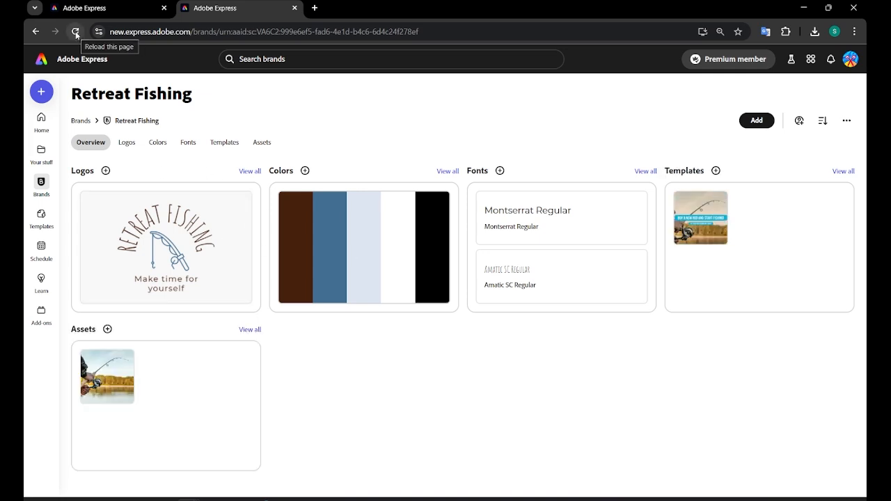
{"action": "mouse_move", "coordinate": [700, 216]}
{"action": "left_click", "coordinate": [710, 227]}
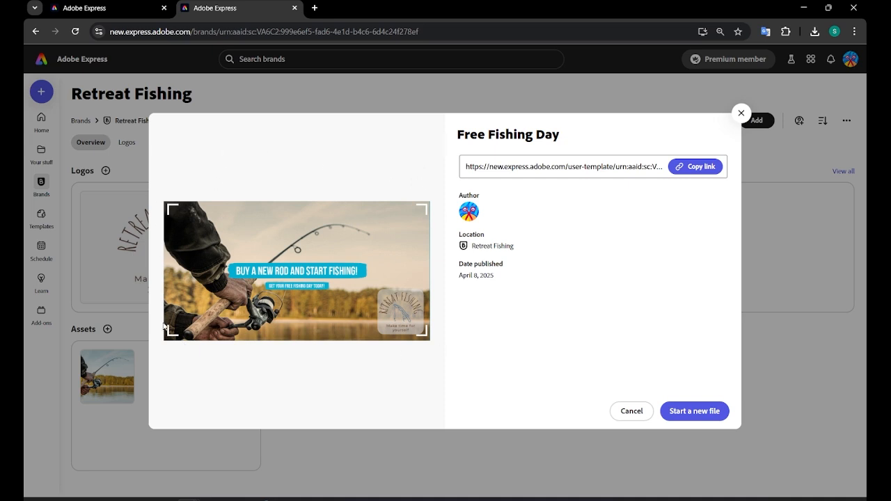
{"action": "key", "text": "Escape"}
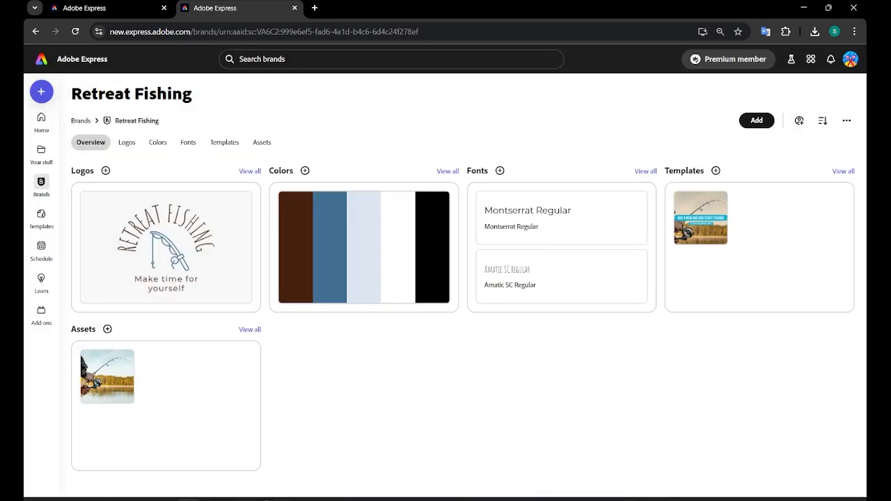